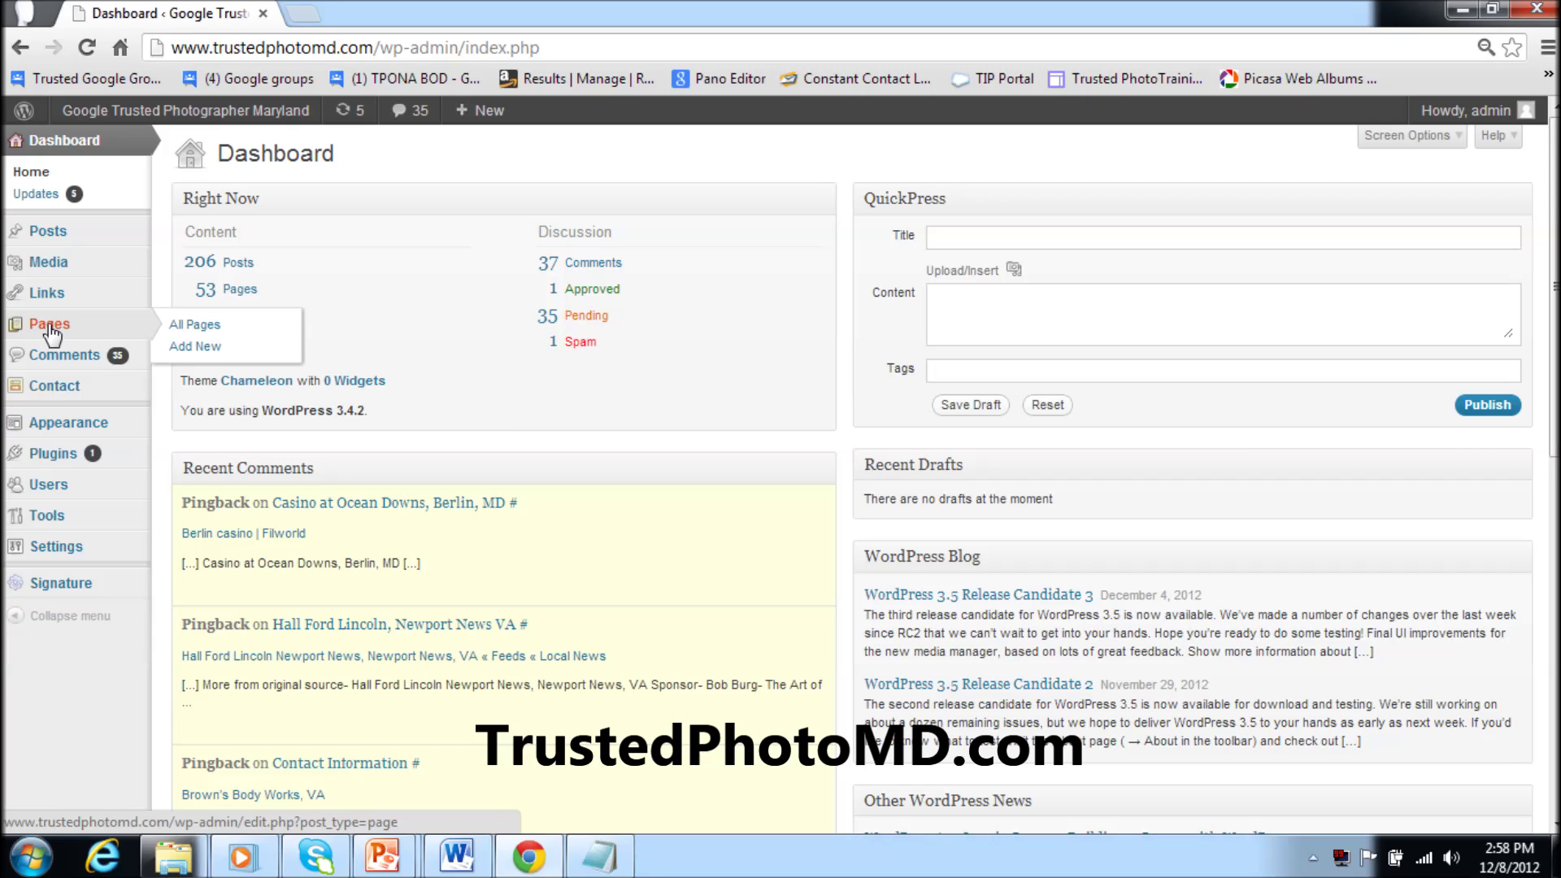
- Start a blank new page from the Dashboard's Pages menu
click(240, 355)
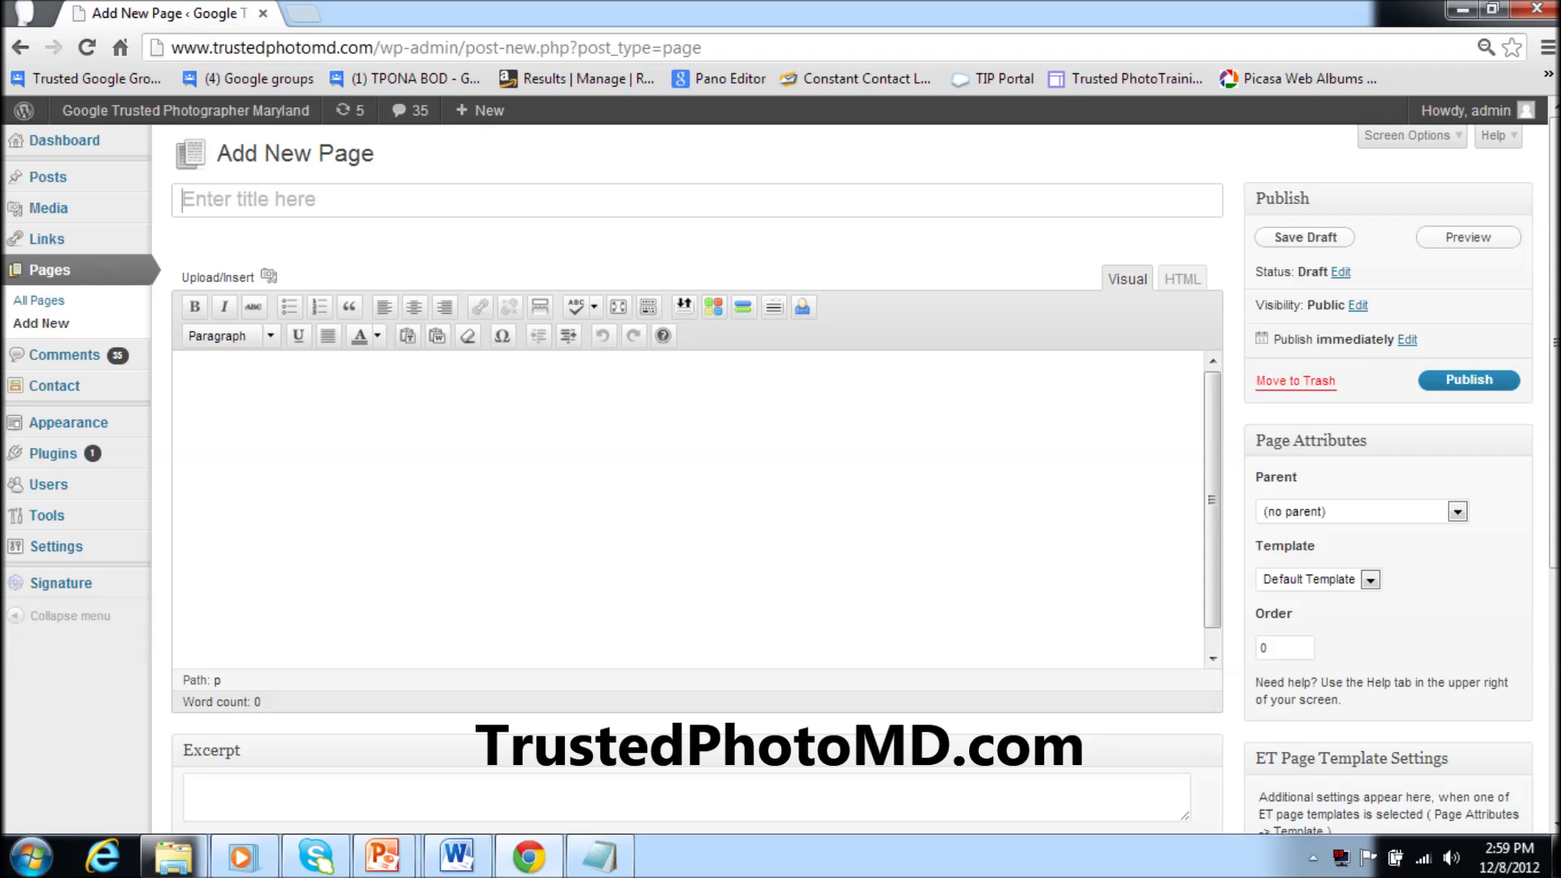
text(Goo)
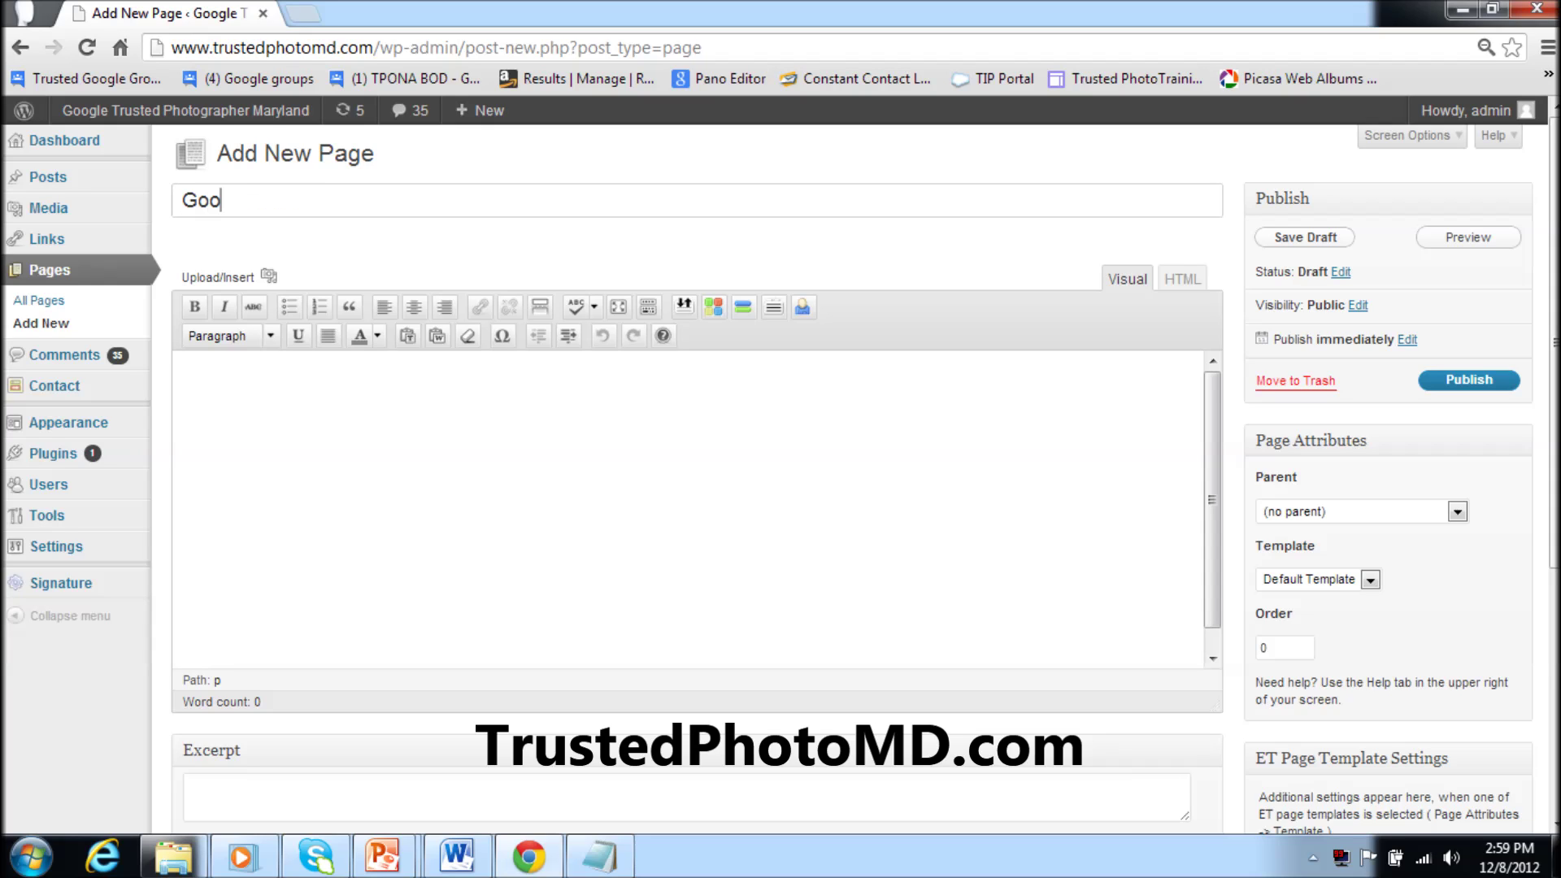
text(gle)
text( Tour)
- Switch the Google Tour page's content editor to raw HTML mode
click(1183, 279)
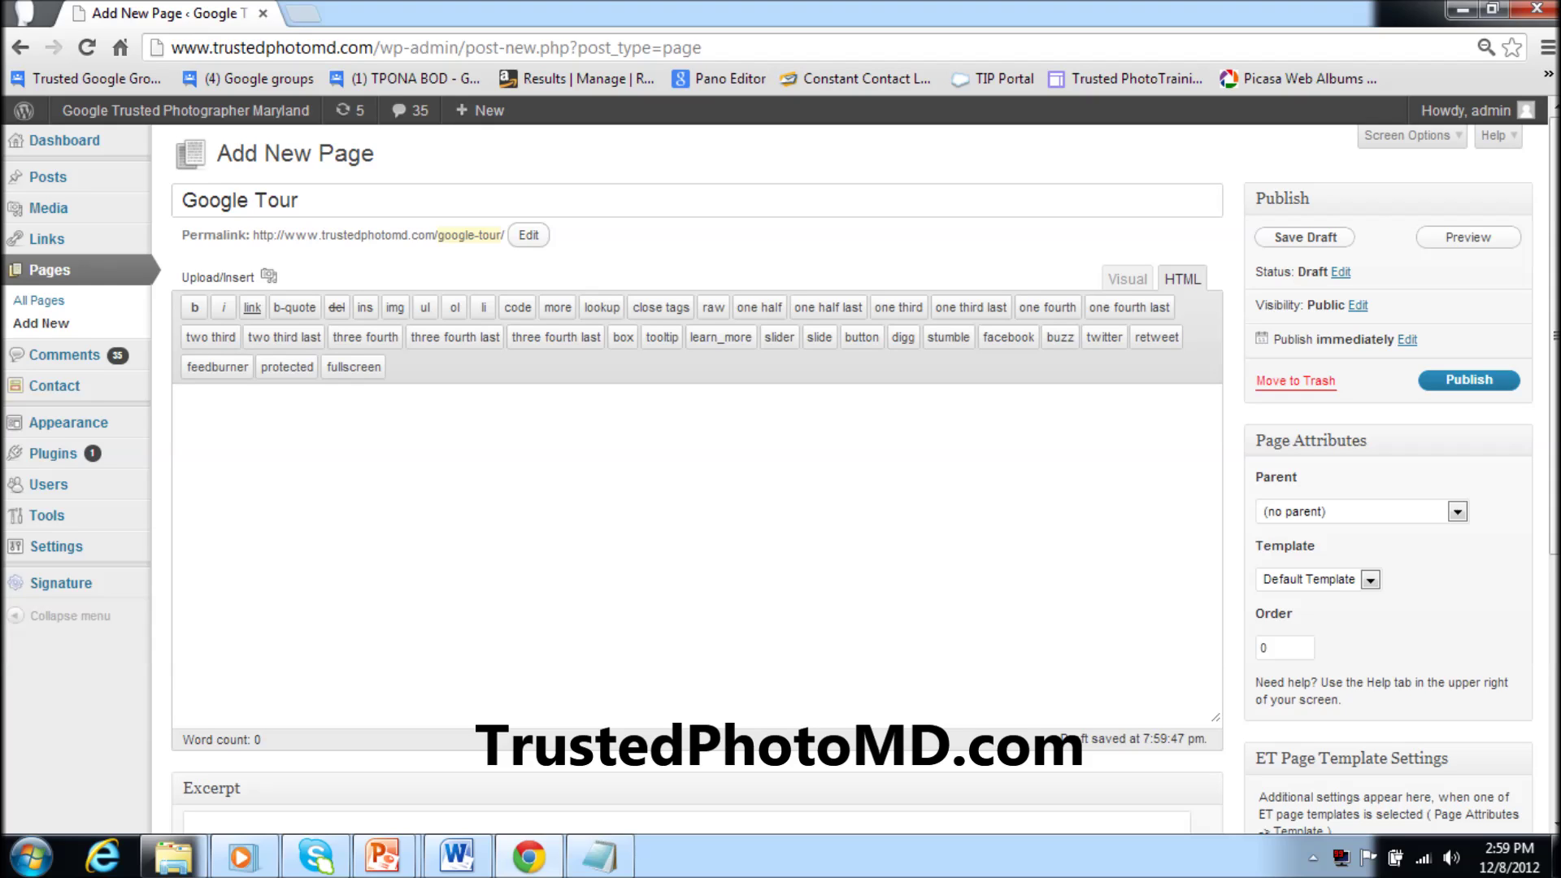
mouse_move(599, 858)
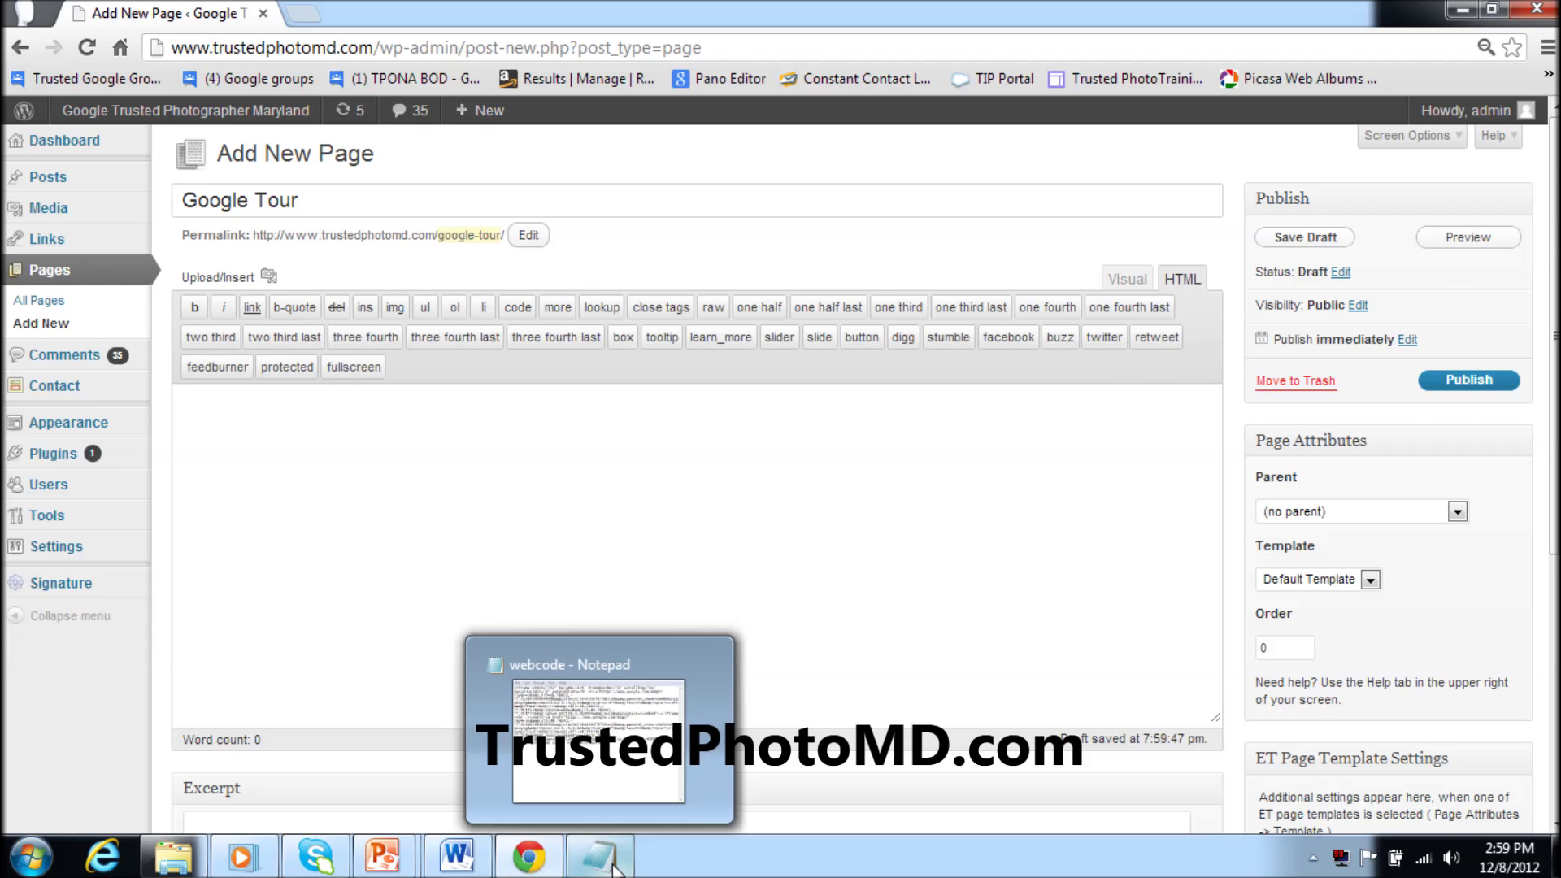
- Copy all the embed code from the webcode Notepad file and paste it into the page body
click(616, 860)
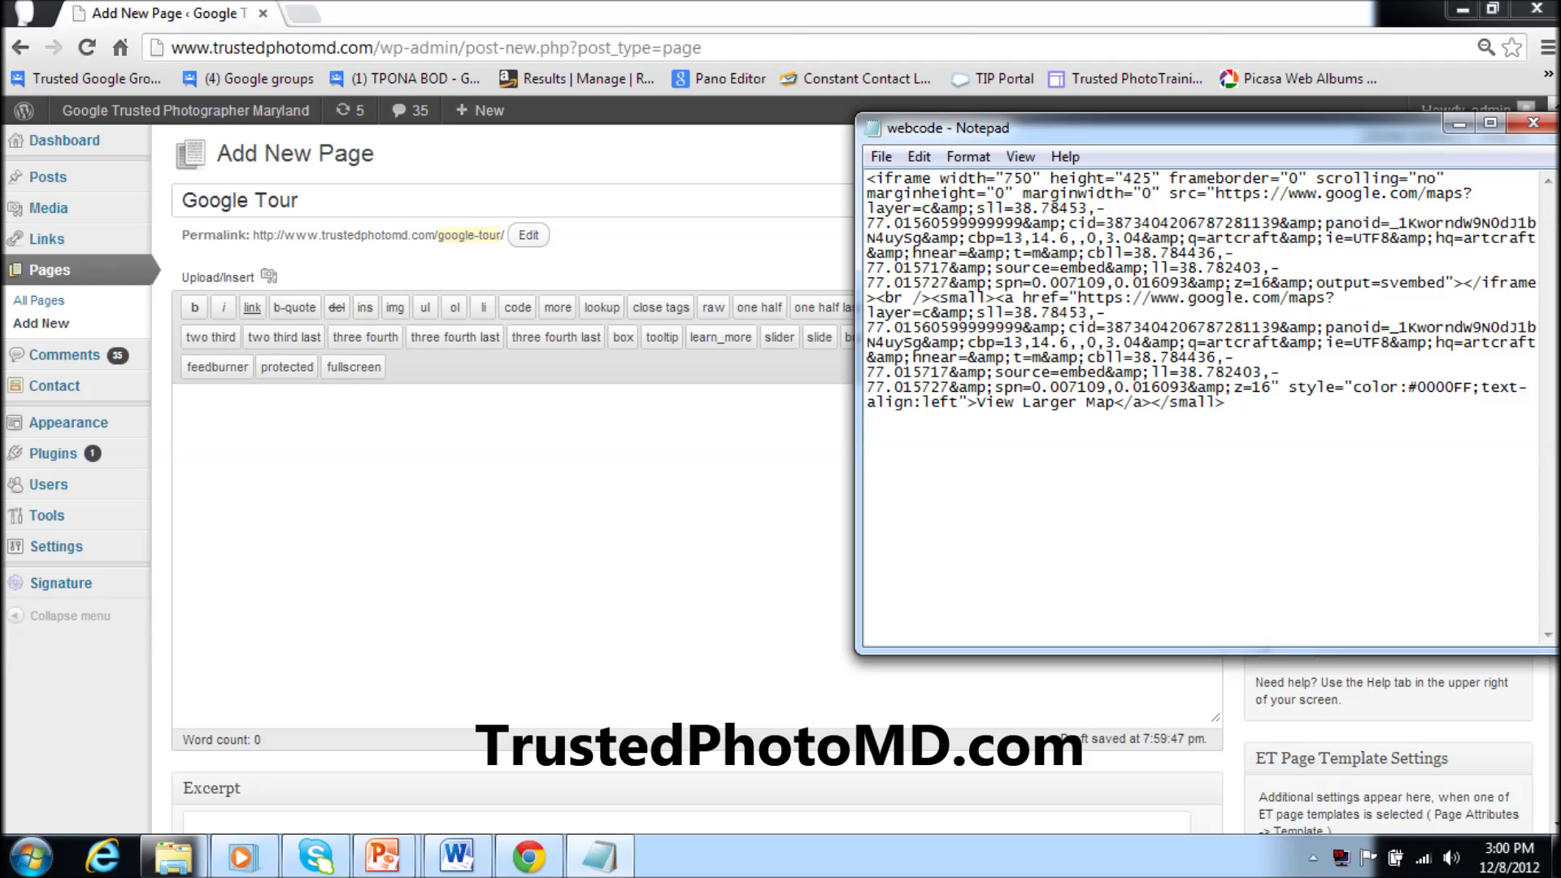
key(ctrl+a)
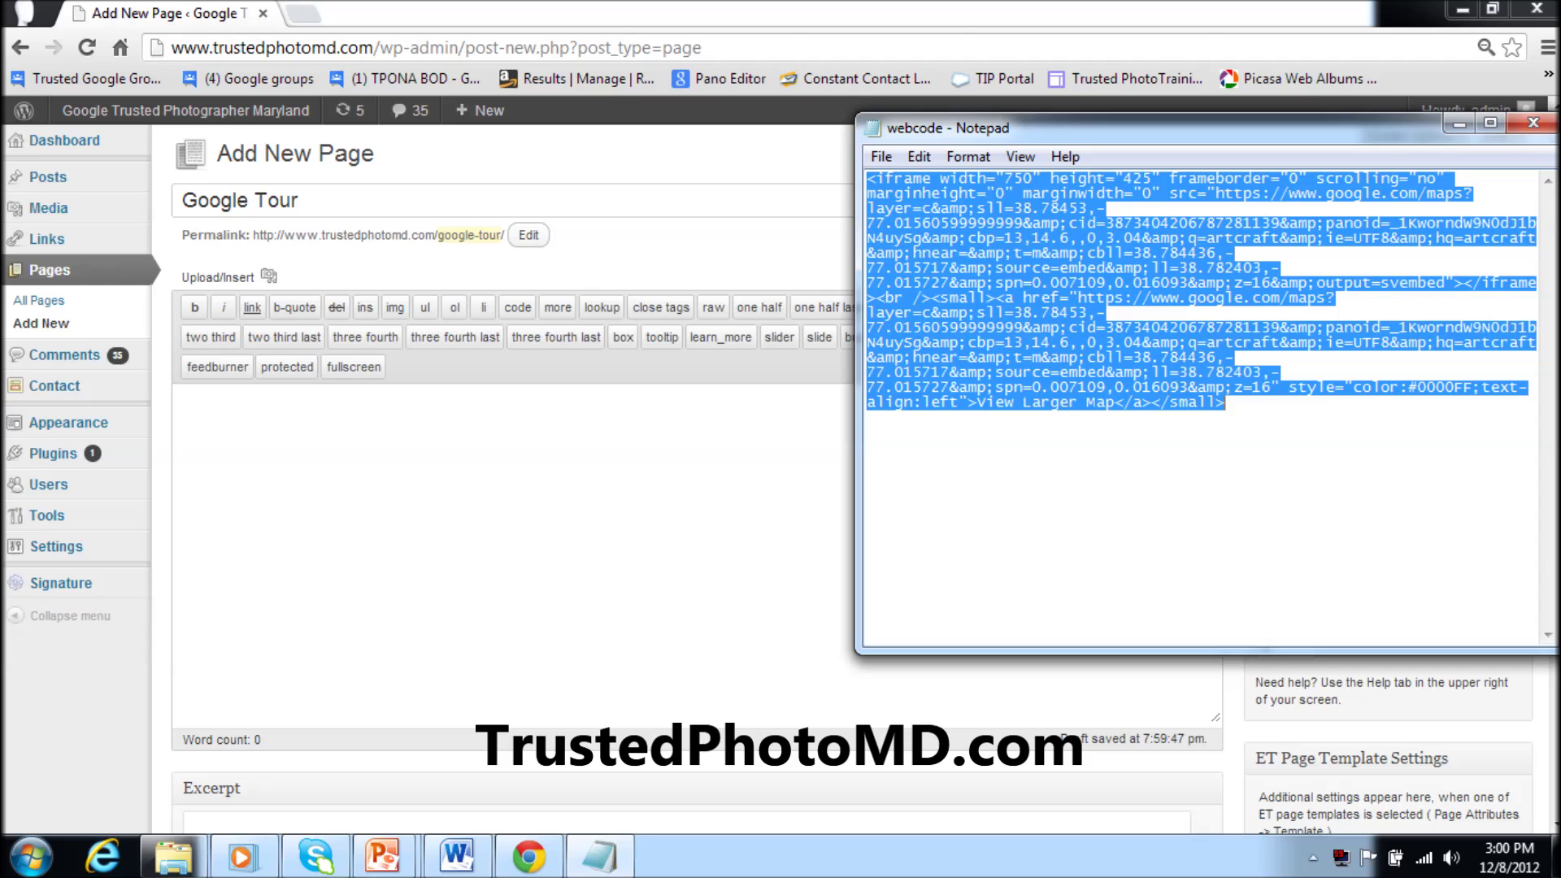
key(alt+Tab)
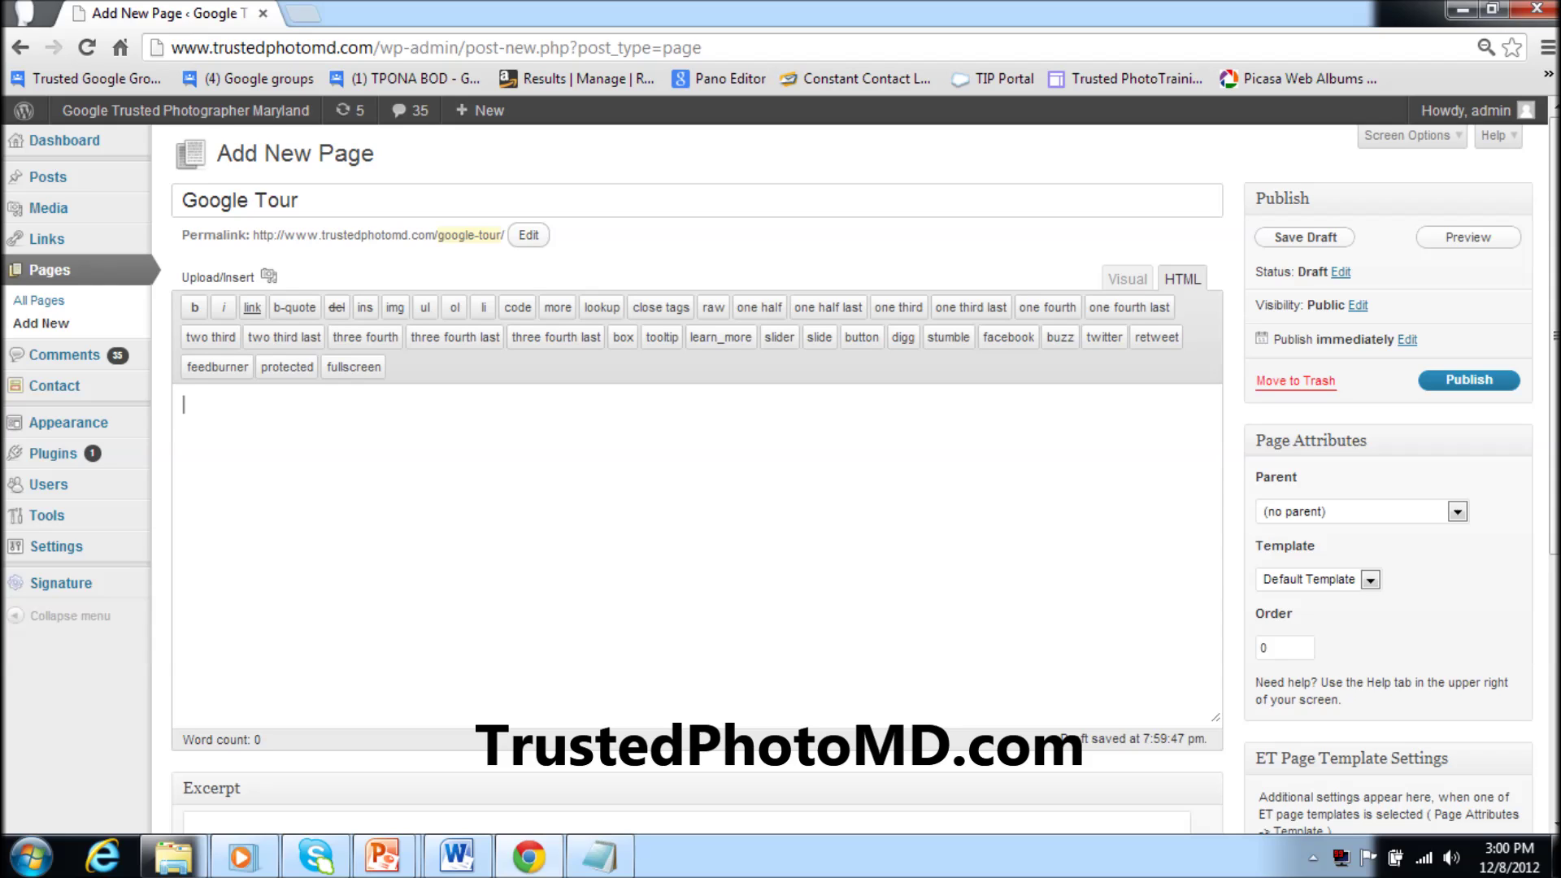
key(ctrl+v)
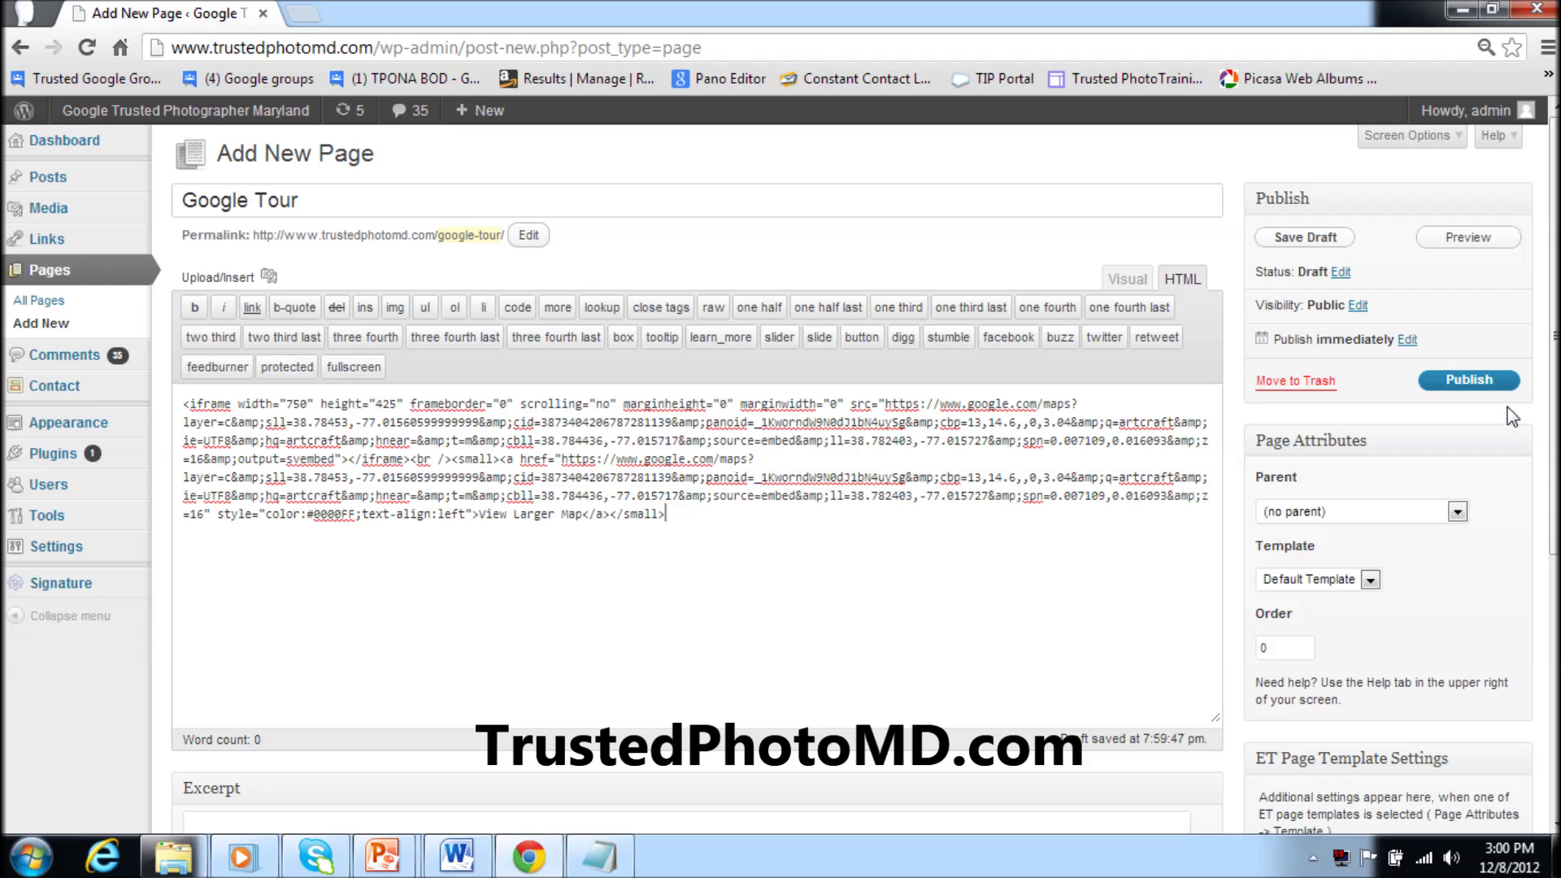
- Publish the Google Tour page and open its live view in a new tab
click(1477, 381)
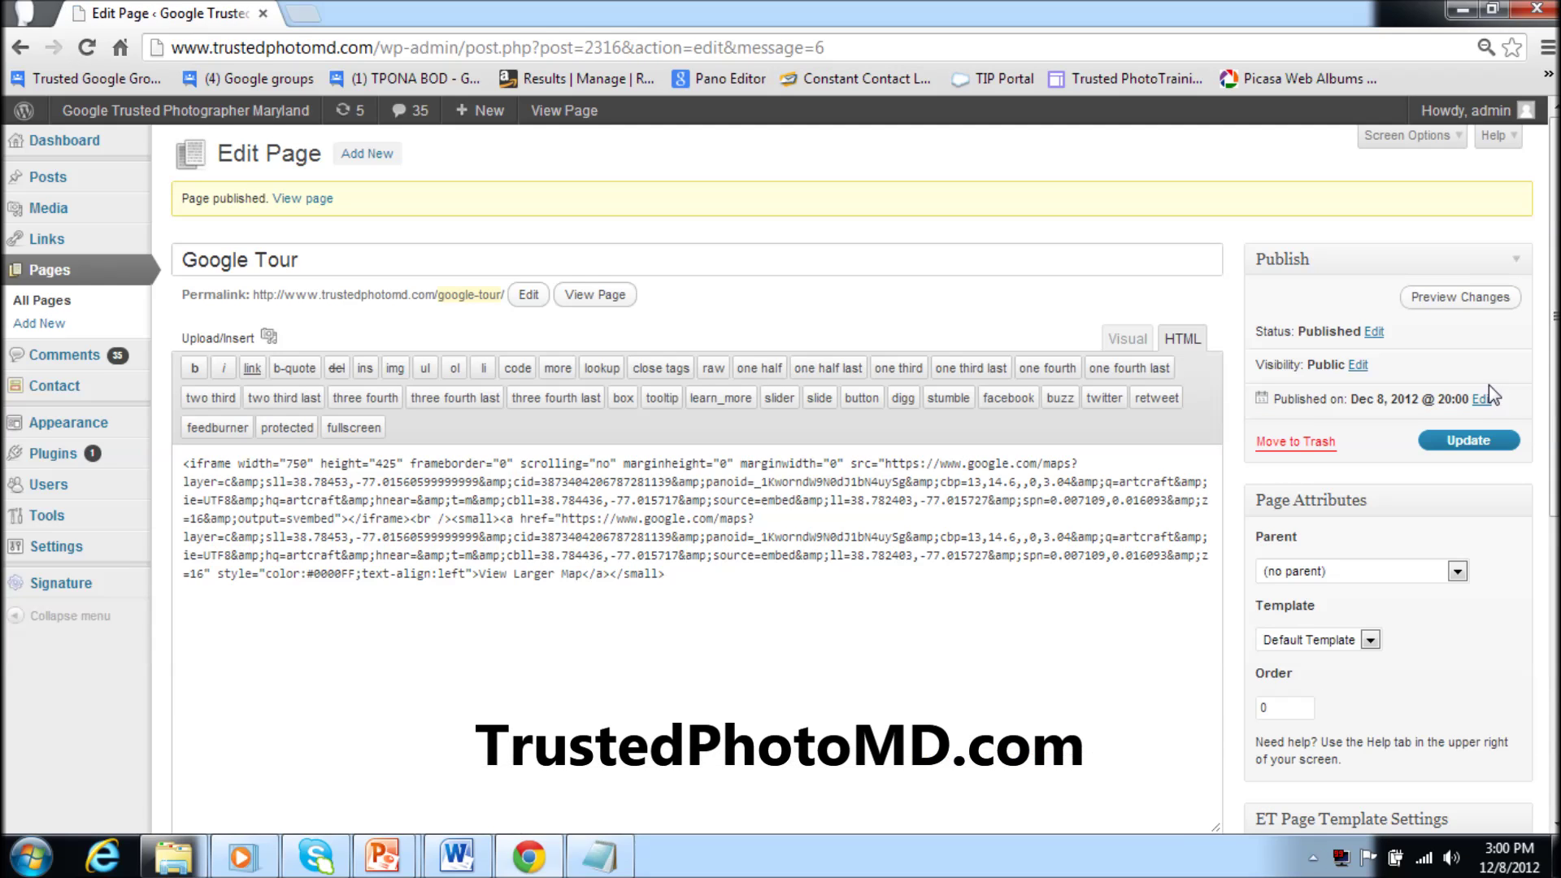
click(582, 300)
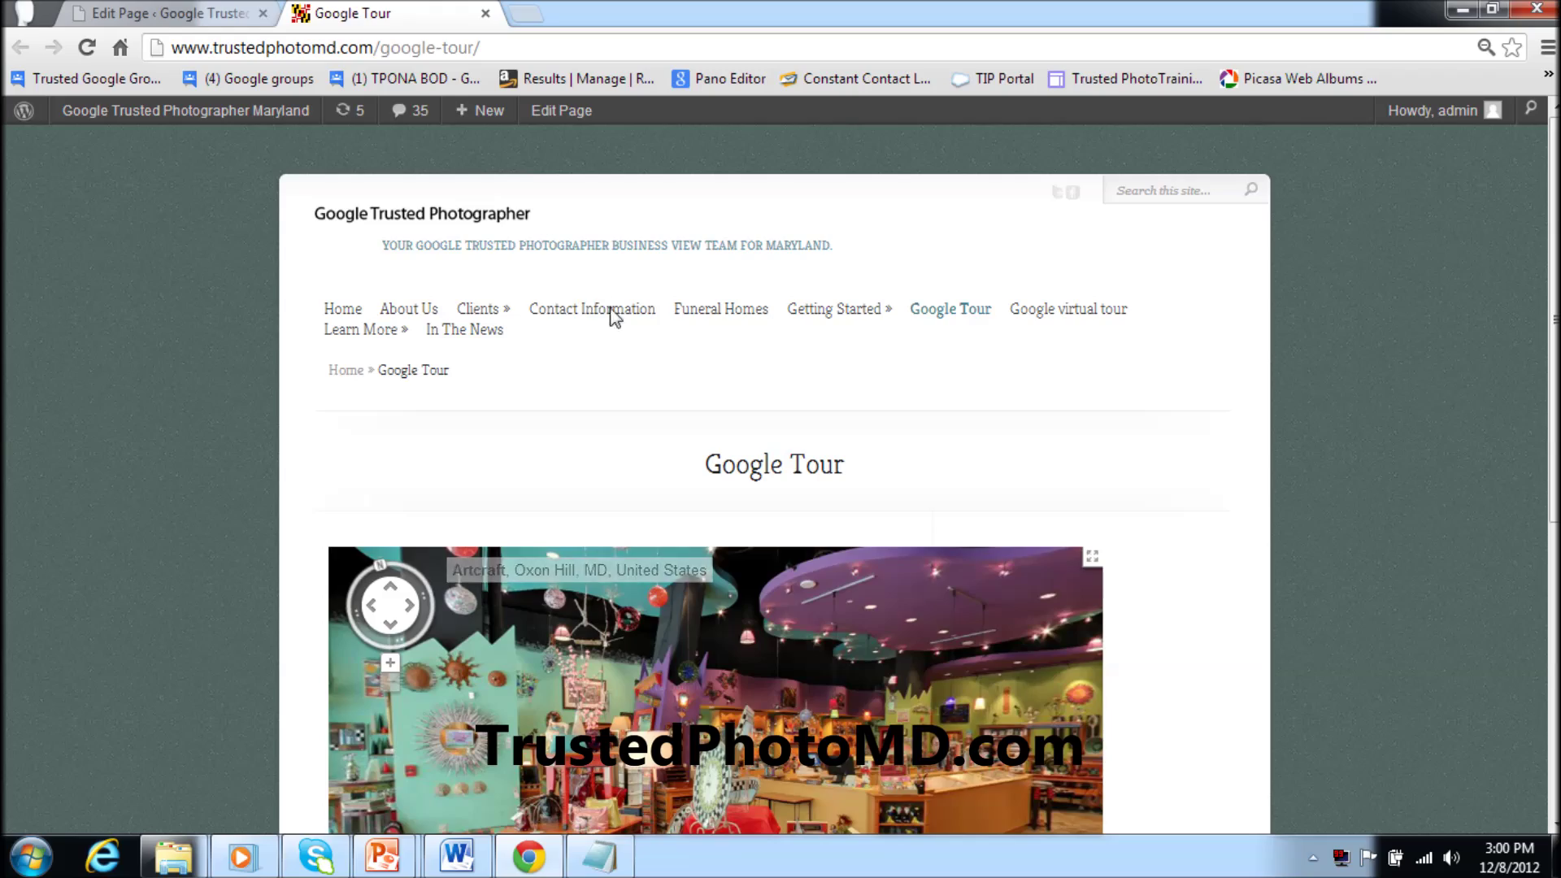
scroll(641, 446, down, 1)
scroll(641, 448, up, 3)
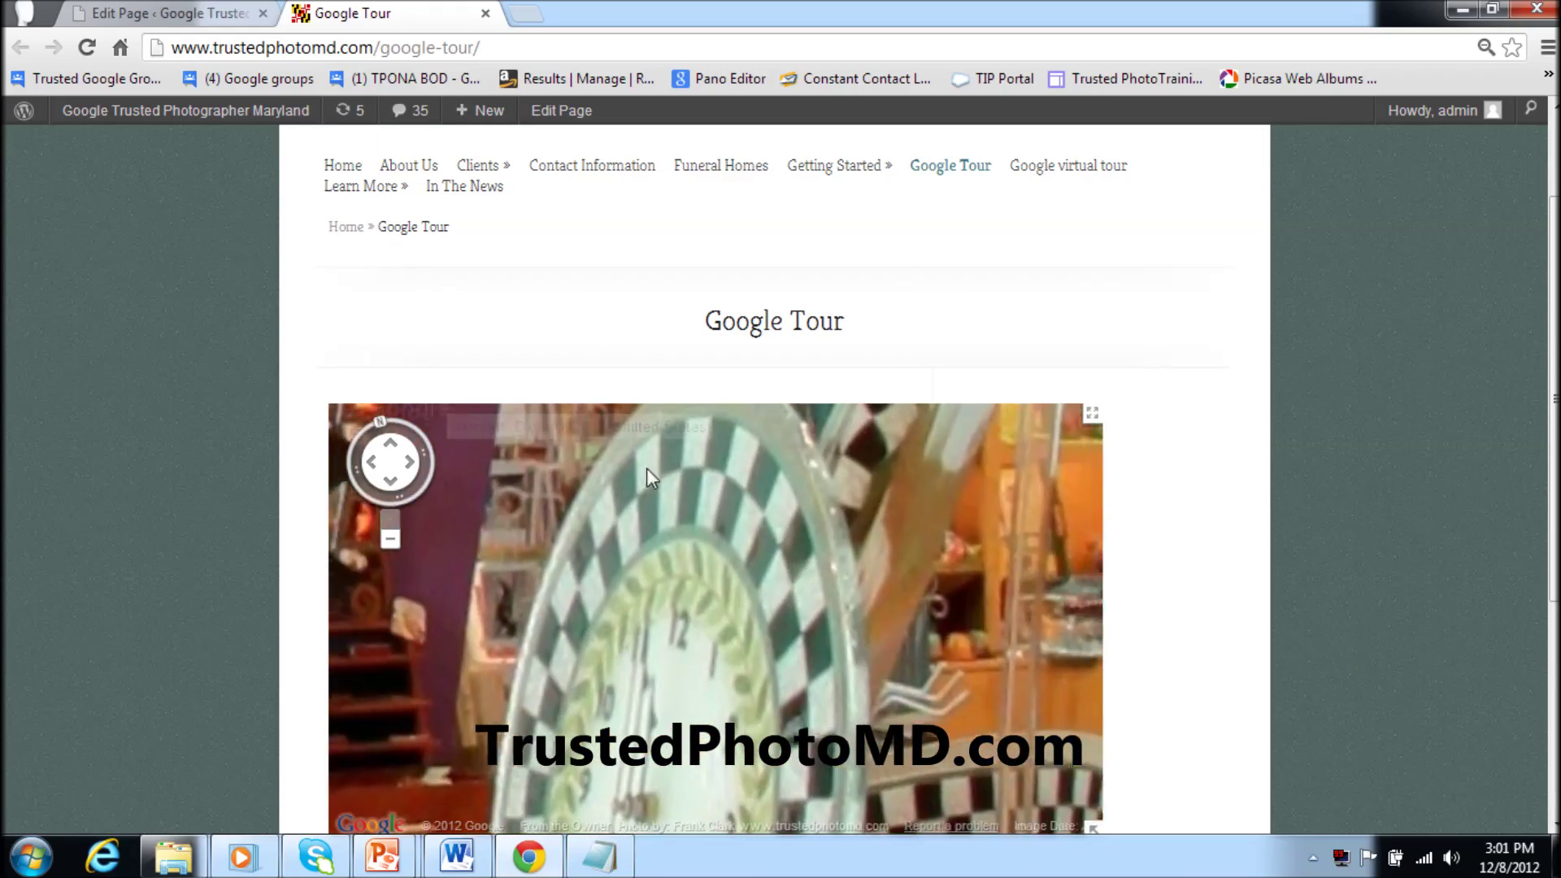
scroll(766, 762, down, 3)
scroll(766, 763, up, 2)
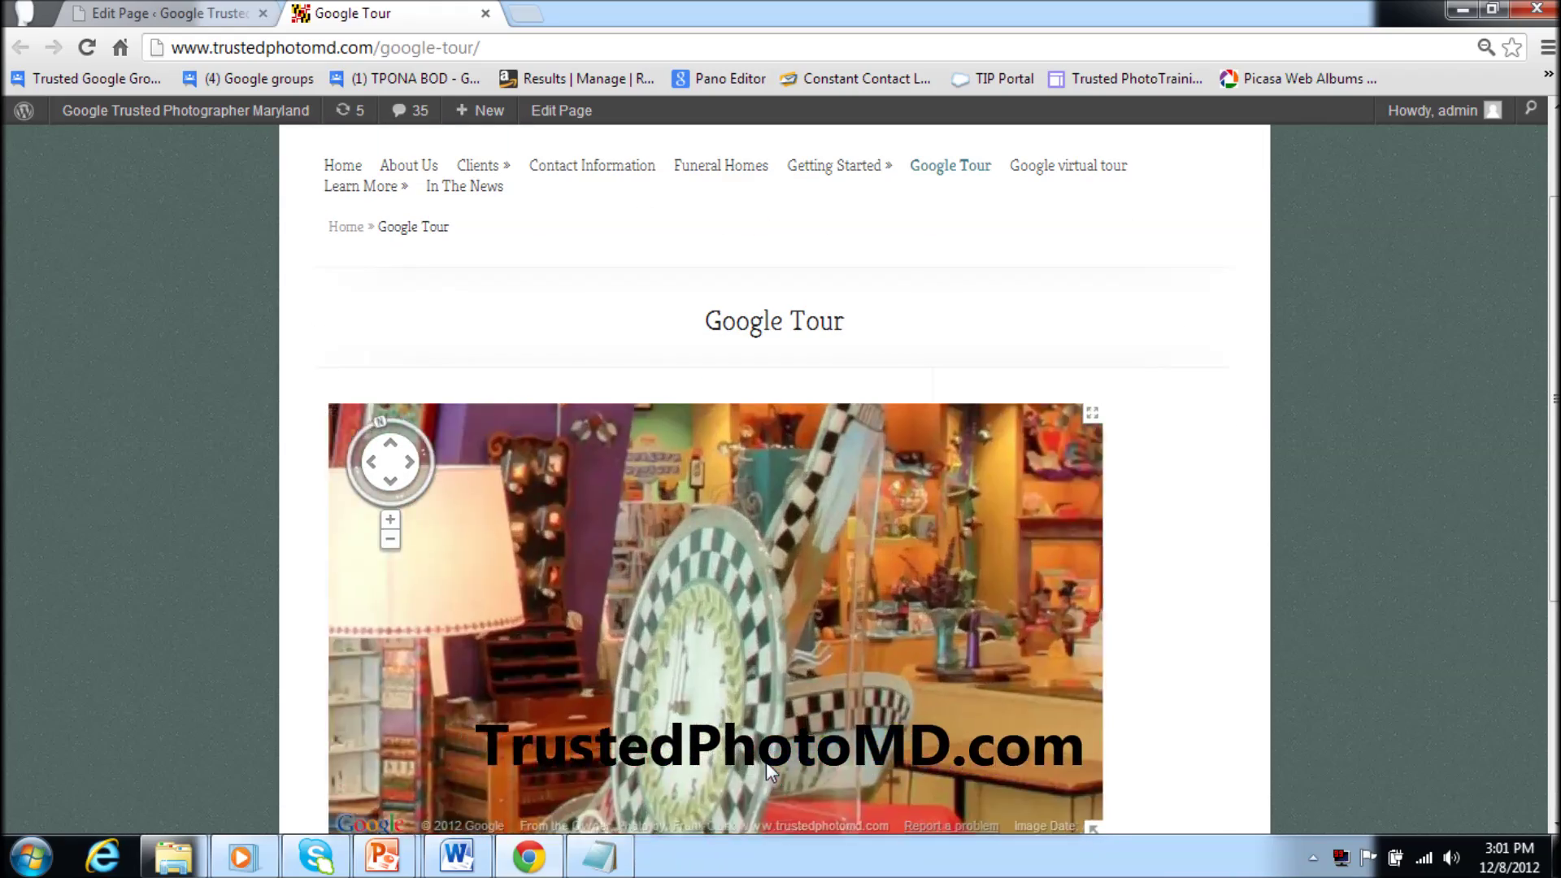
scroll(766, 763, down, 3)
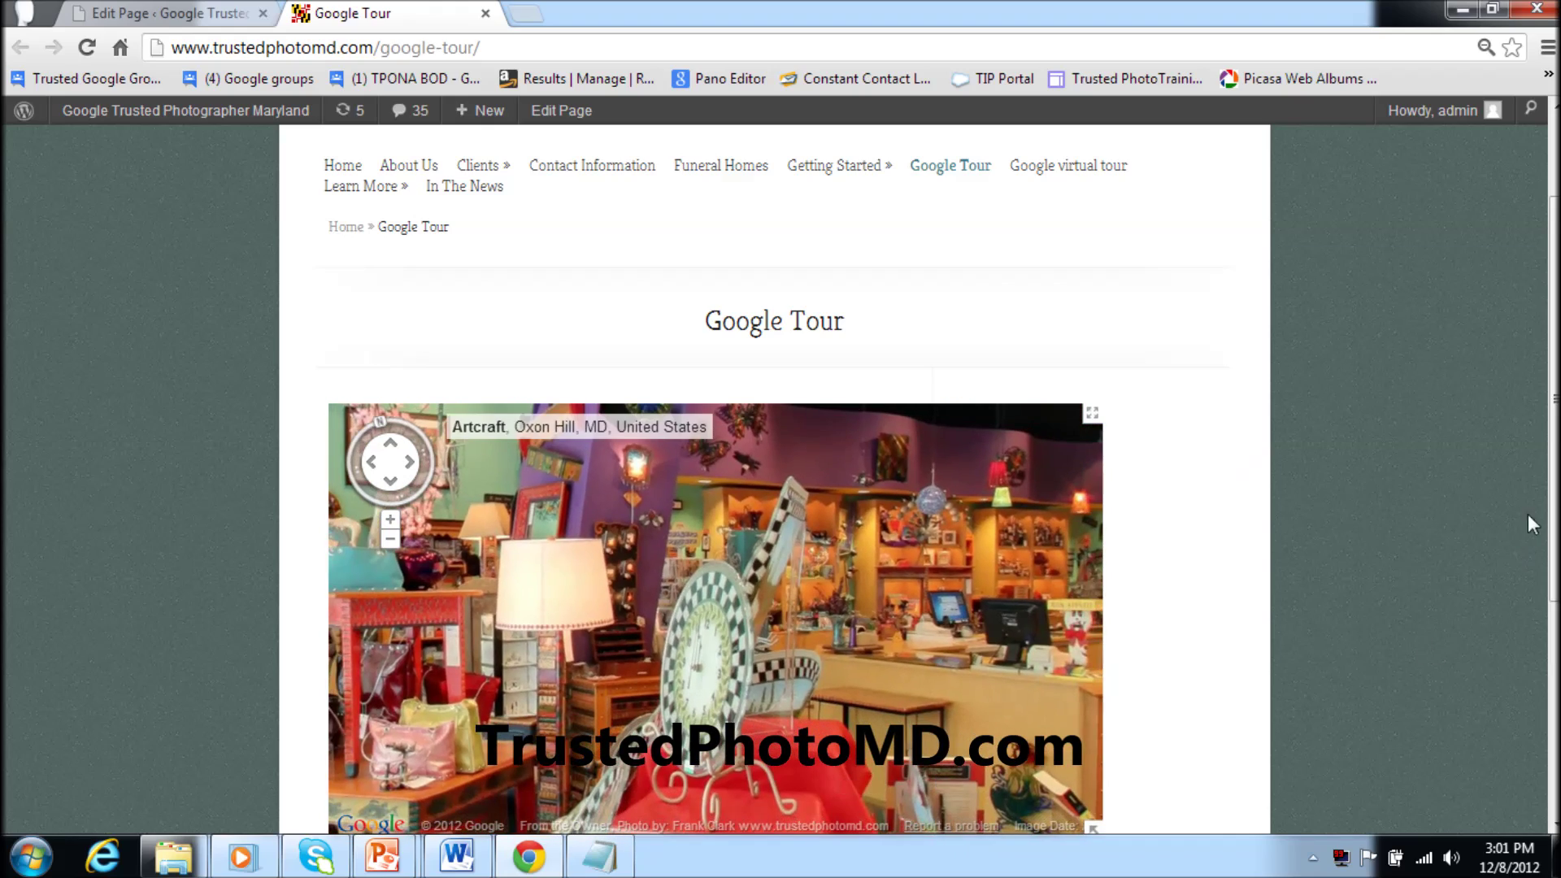
scroll(1534, 525, down, 1)
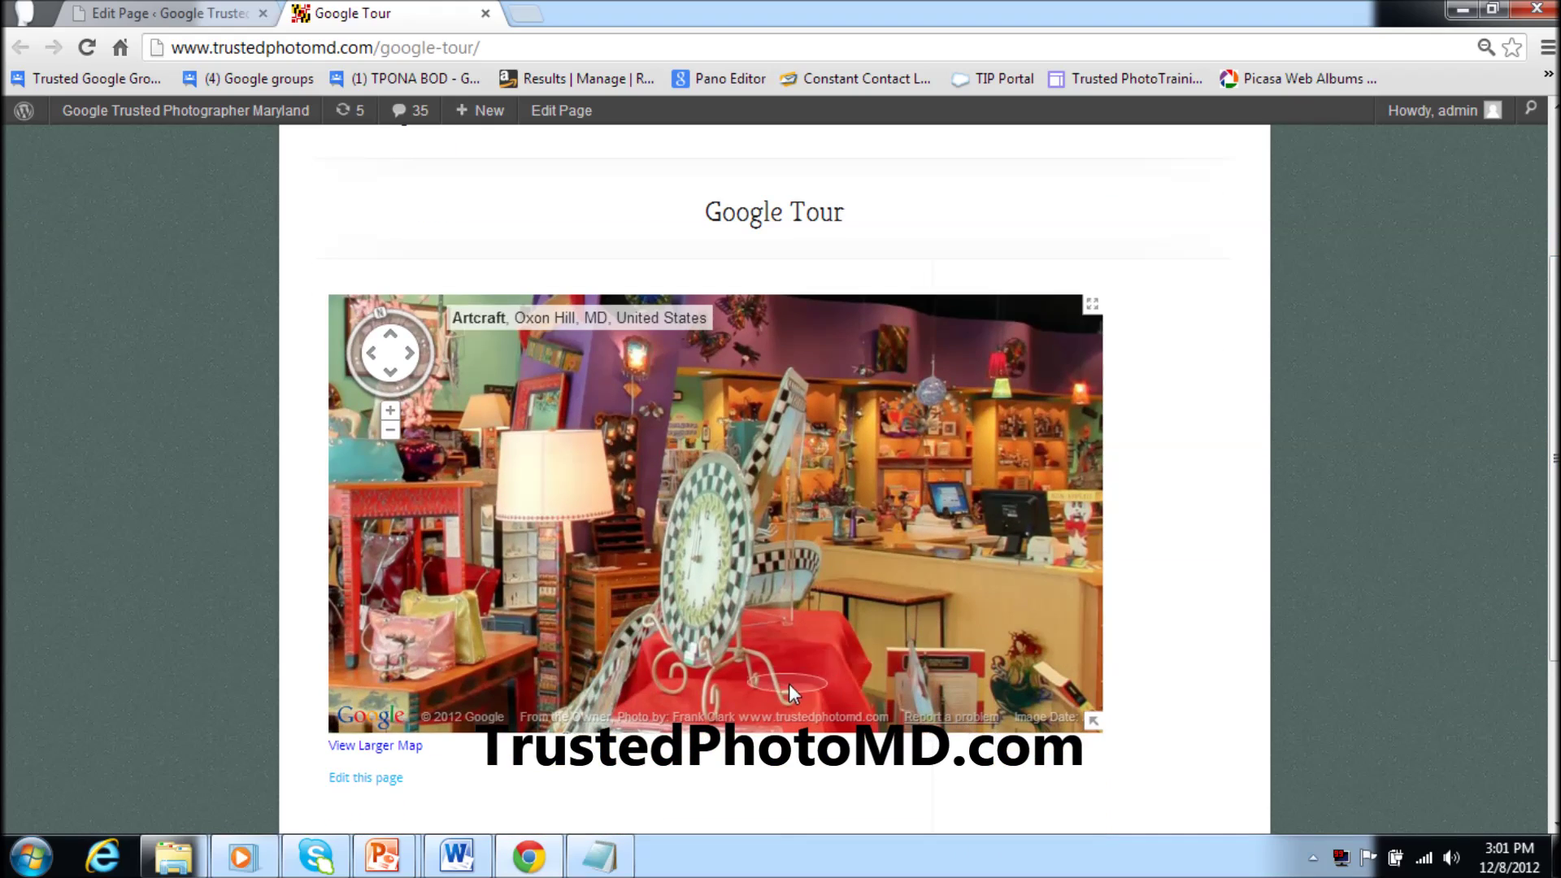
scroll(758, 692, down, 3)
- Step forward twice through the Artcraft Street View panorama, then return to the editor
click(758, 692)
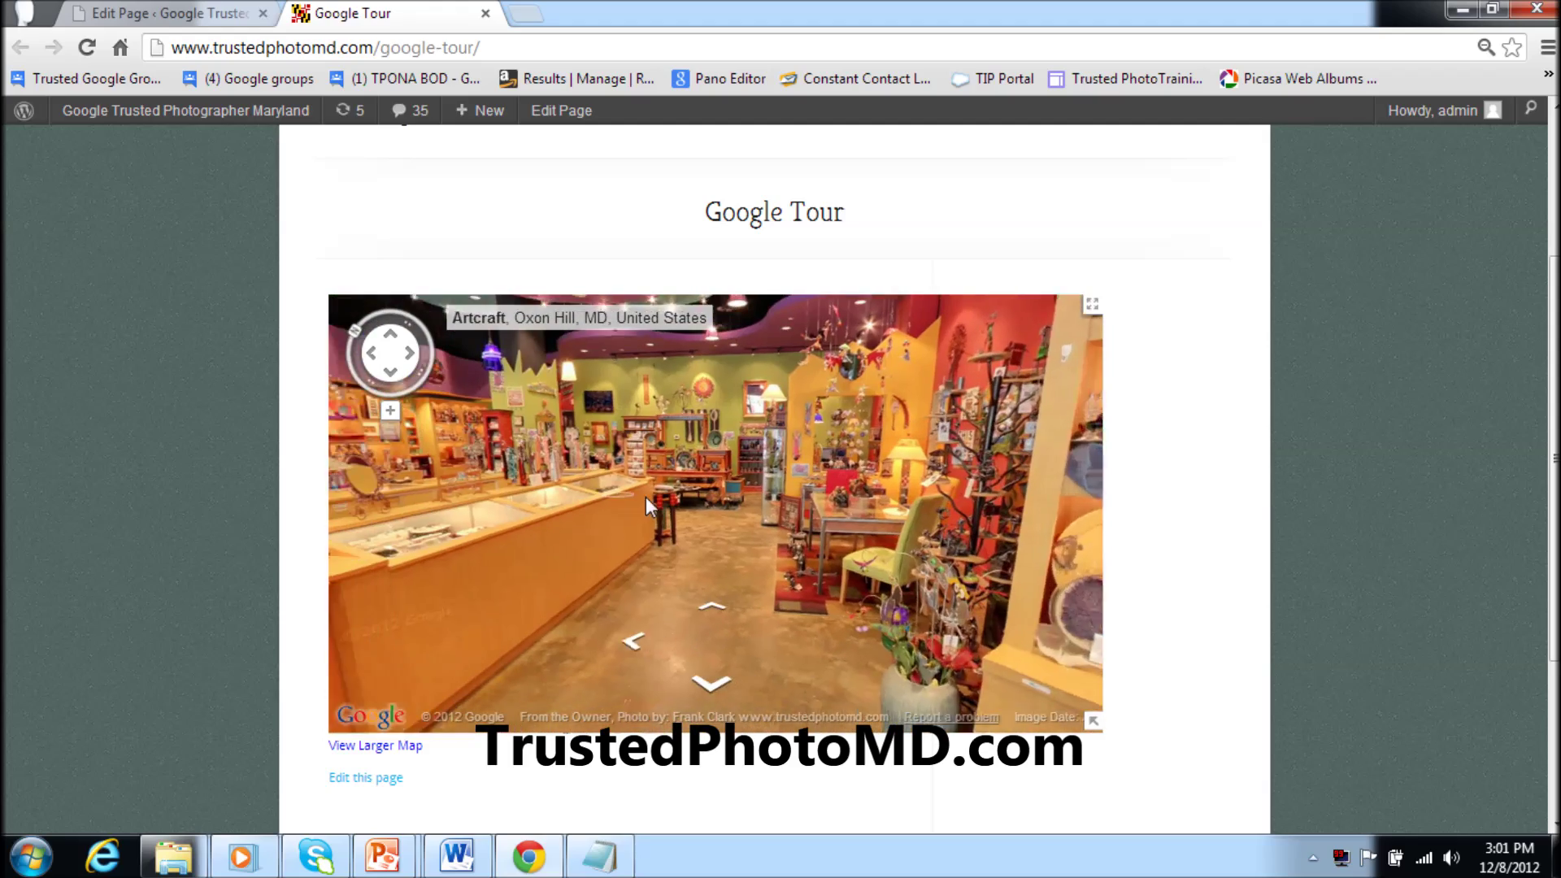
click(710, 609)
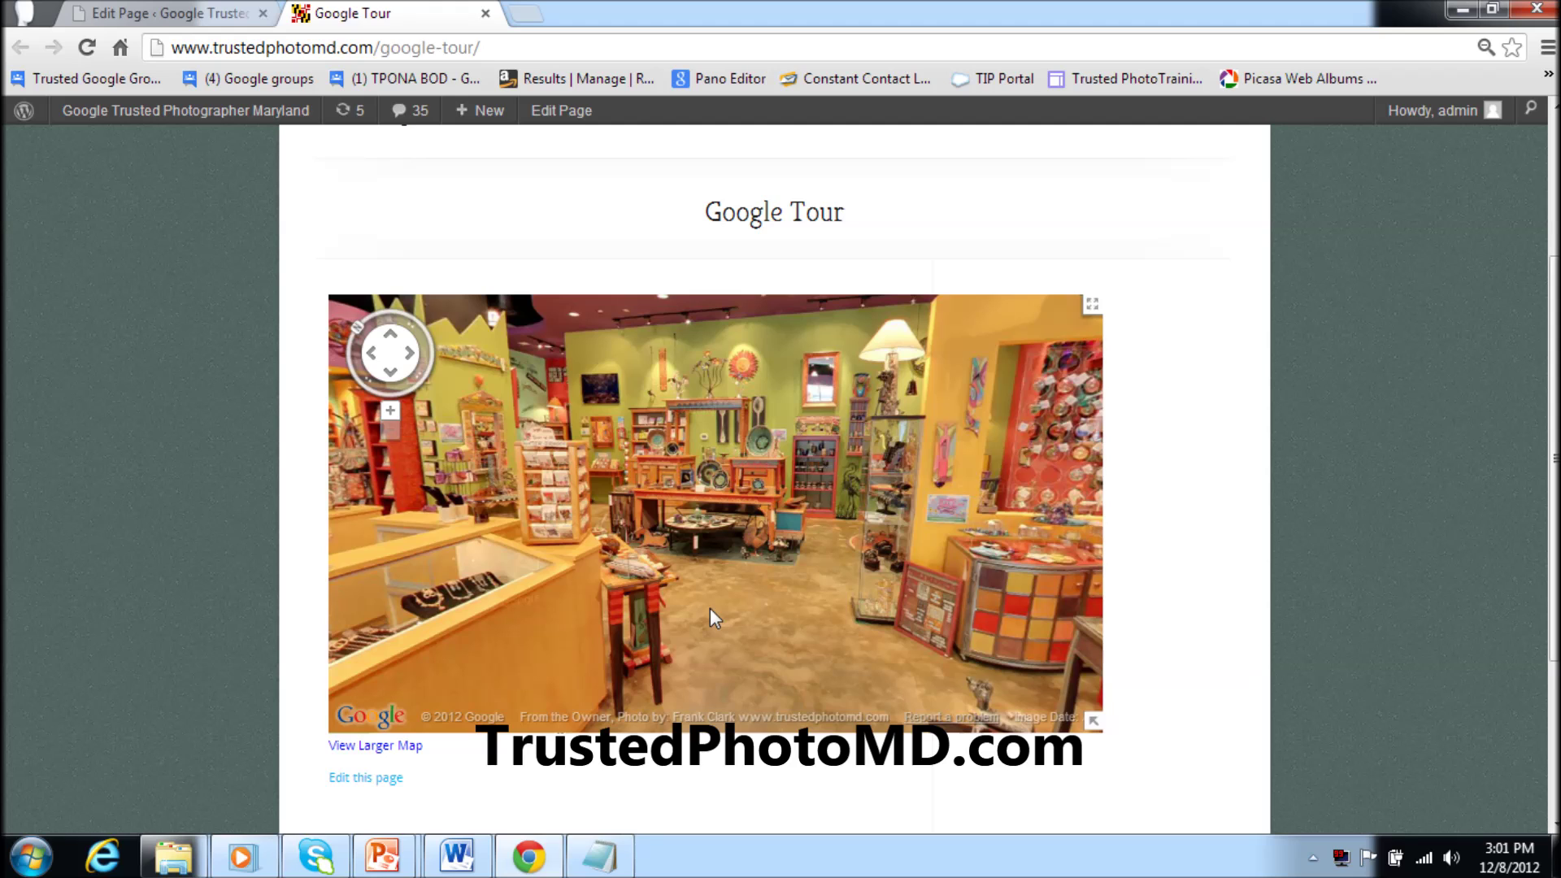
click(484, 13)
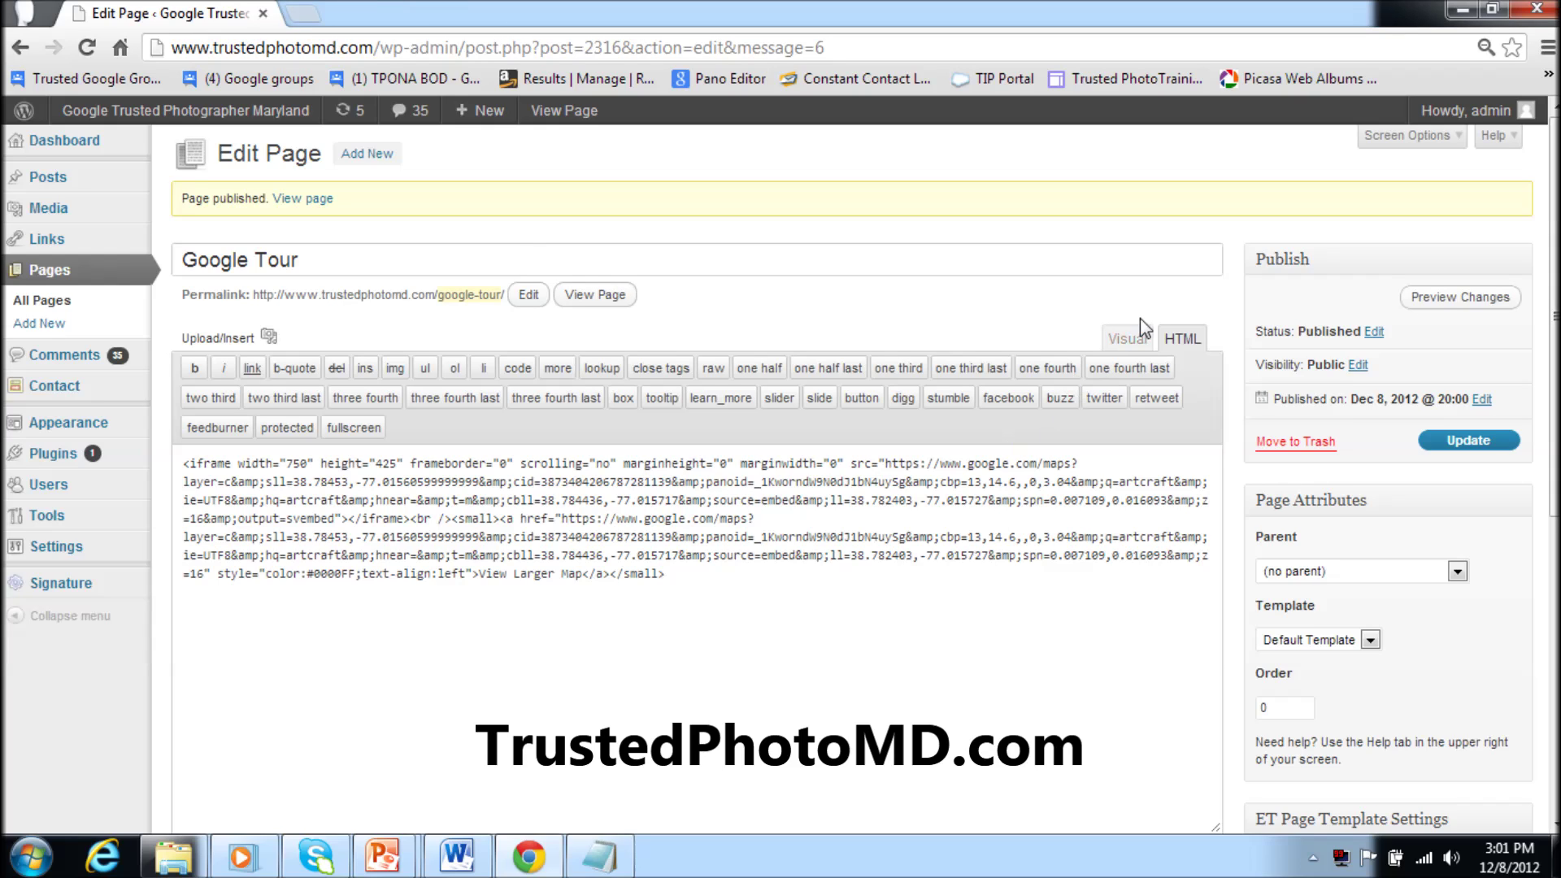
- In visual mode, add 'This is a test' above the embedded tour and update the page
click(1130, 337)
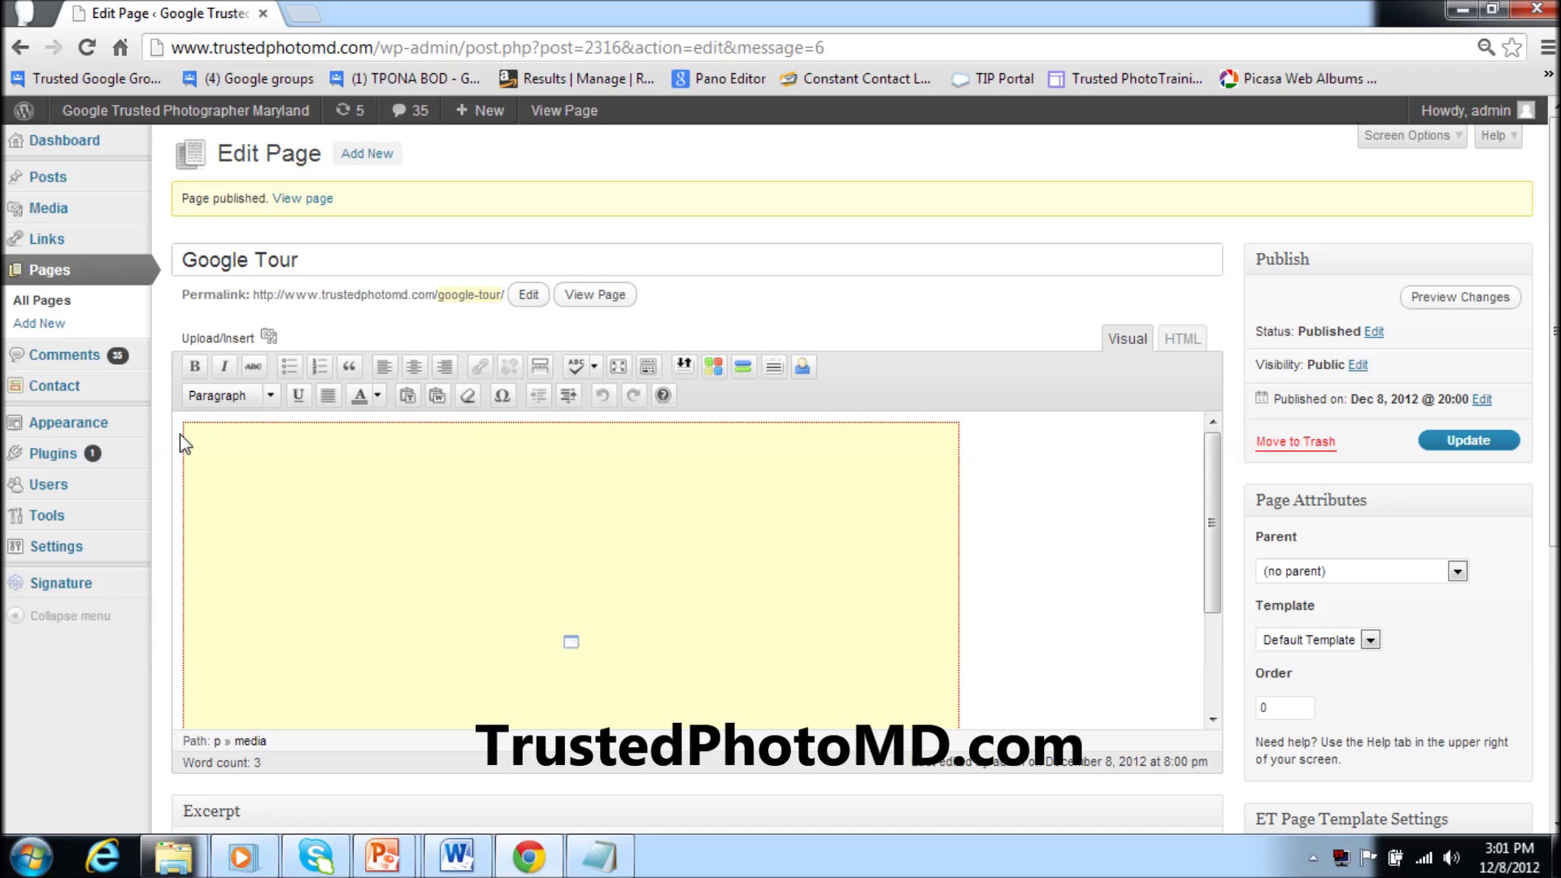
key(Return)
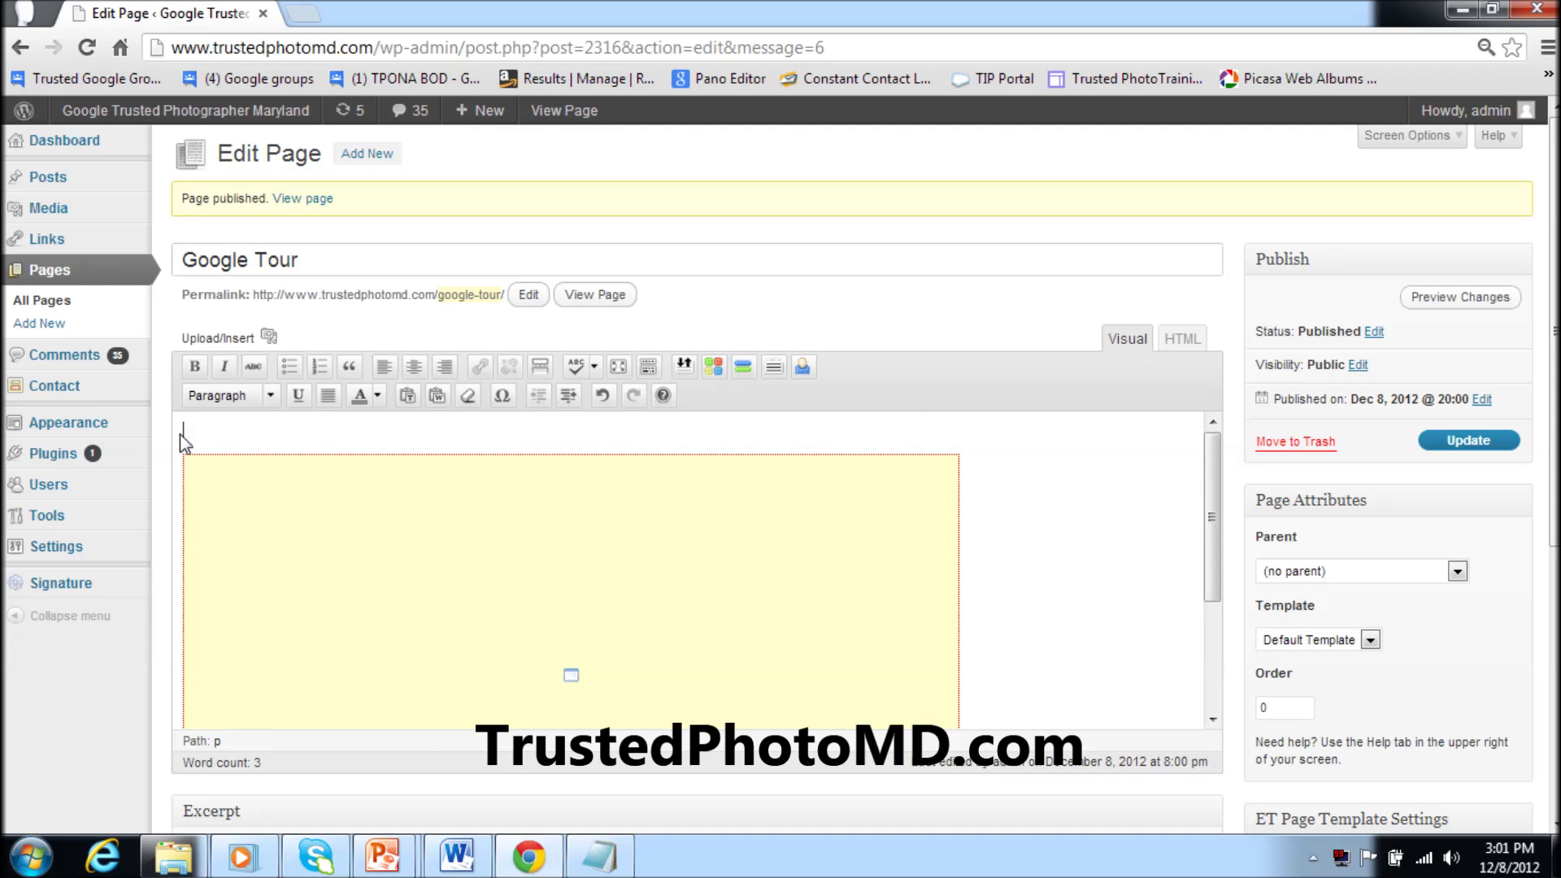
text(his is a tes)
text(t)
click(1469, 440)
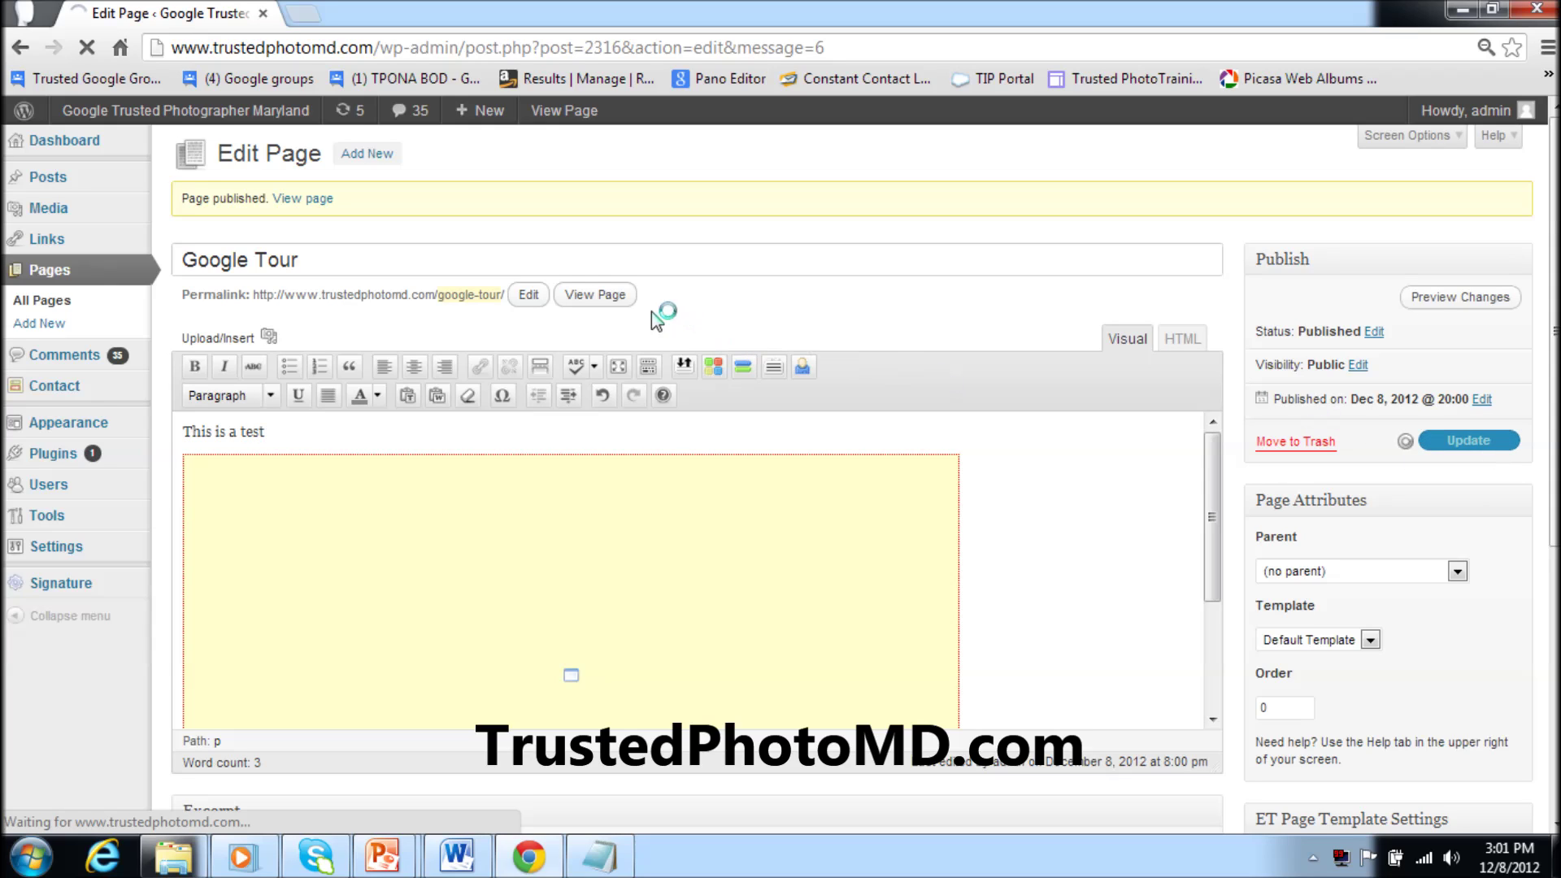
- View the updated Google Tour page live to check the new line above the tour
click(595, 296)
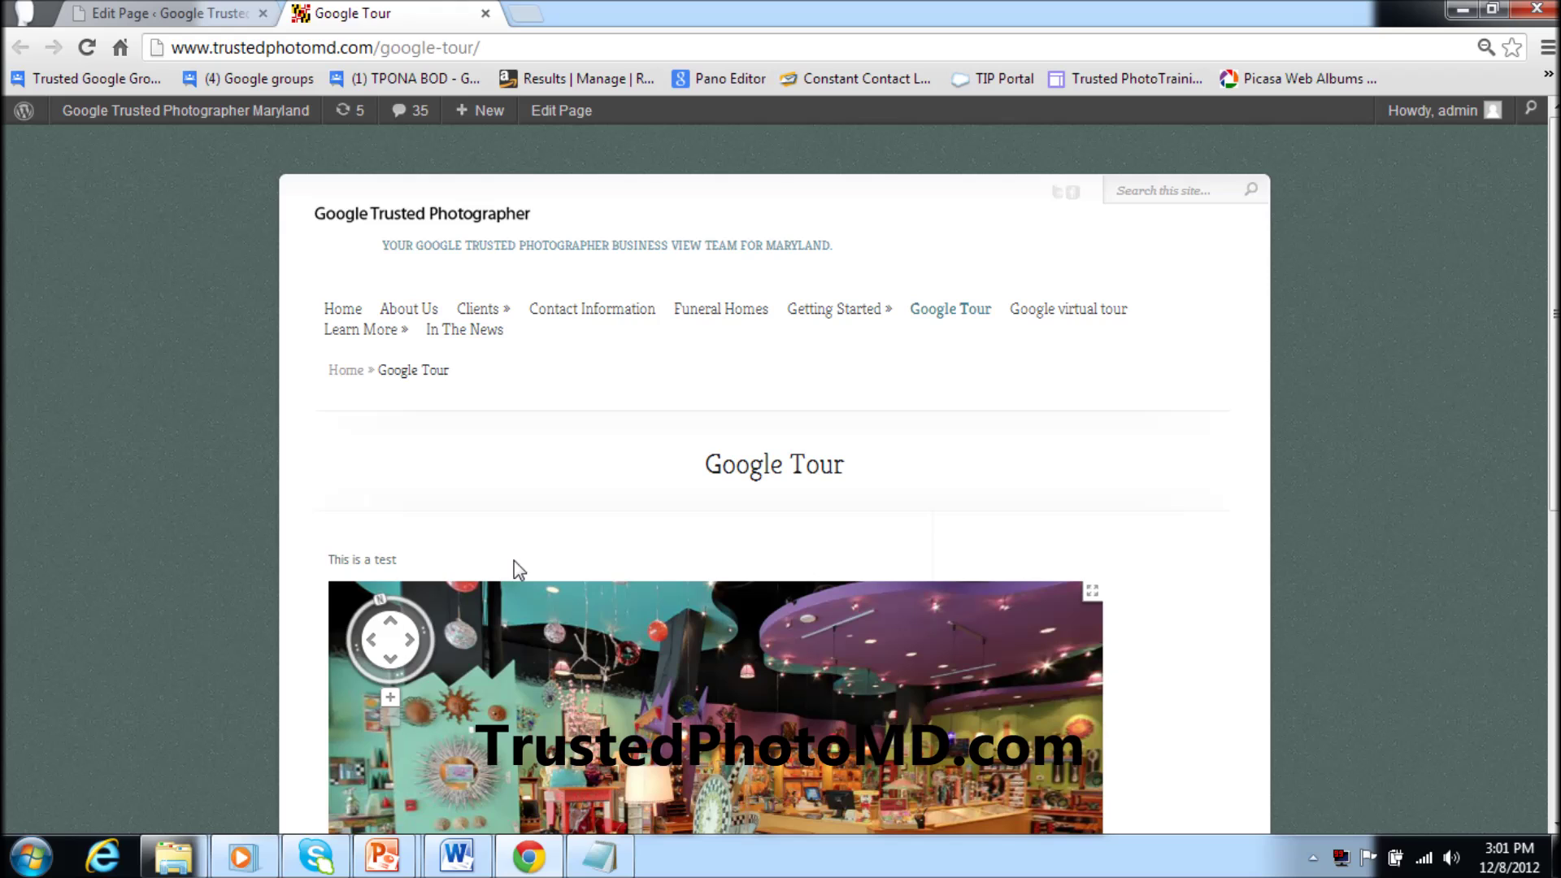
scroll(513, 568, down, 1)
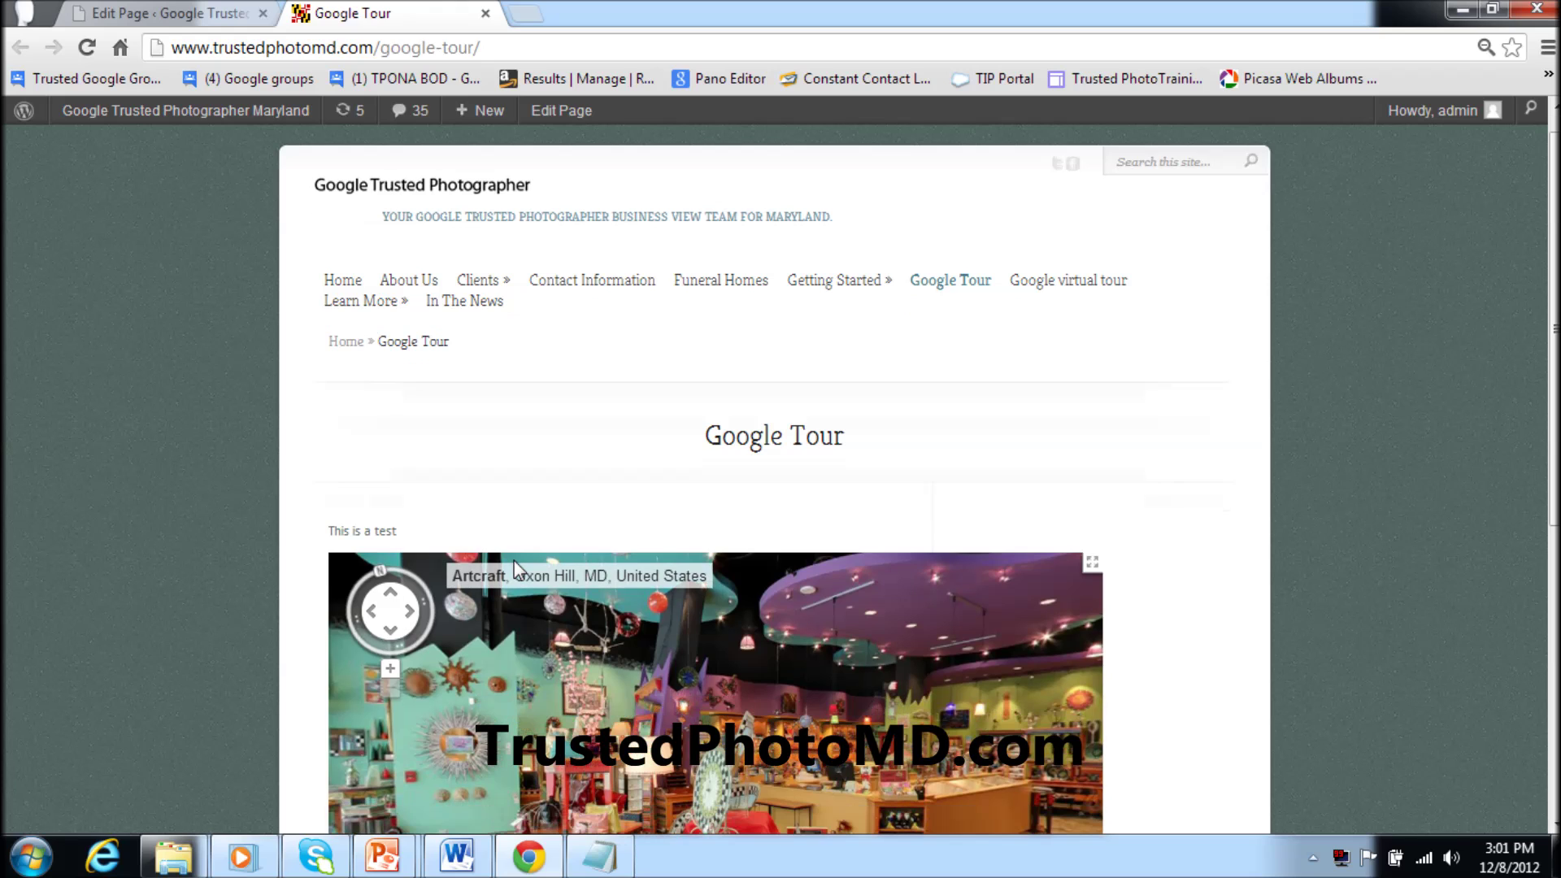